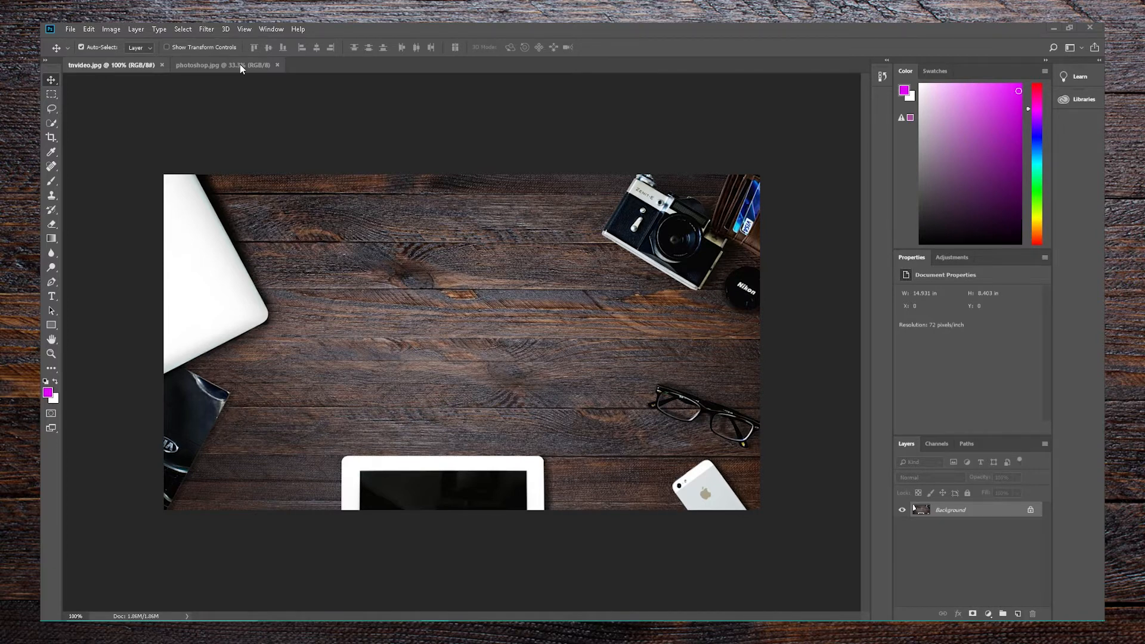
Copy the Ps logo from photoshop.jpg and paste it into tnvideo.jpg as a new layer.
{"action": "left_click", "coordinate": [240, 64]}
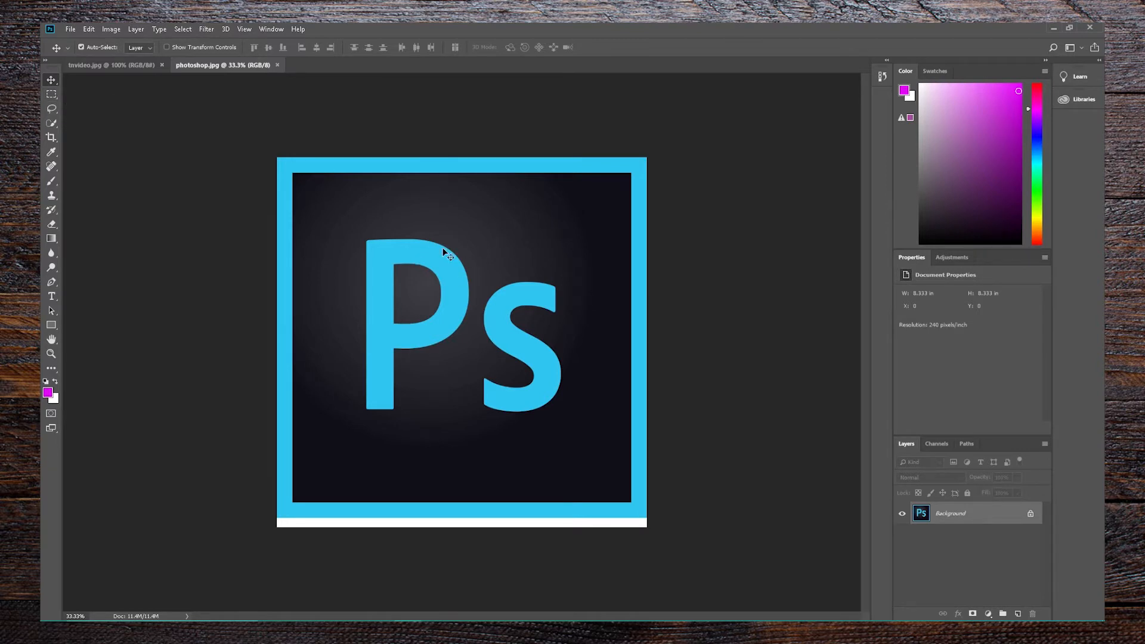
{"action": "left_click", "coordinate": [51, 94]}
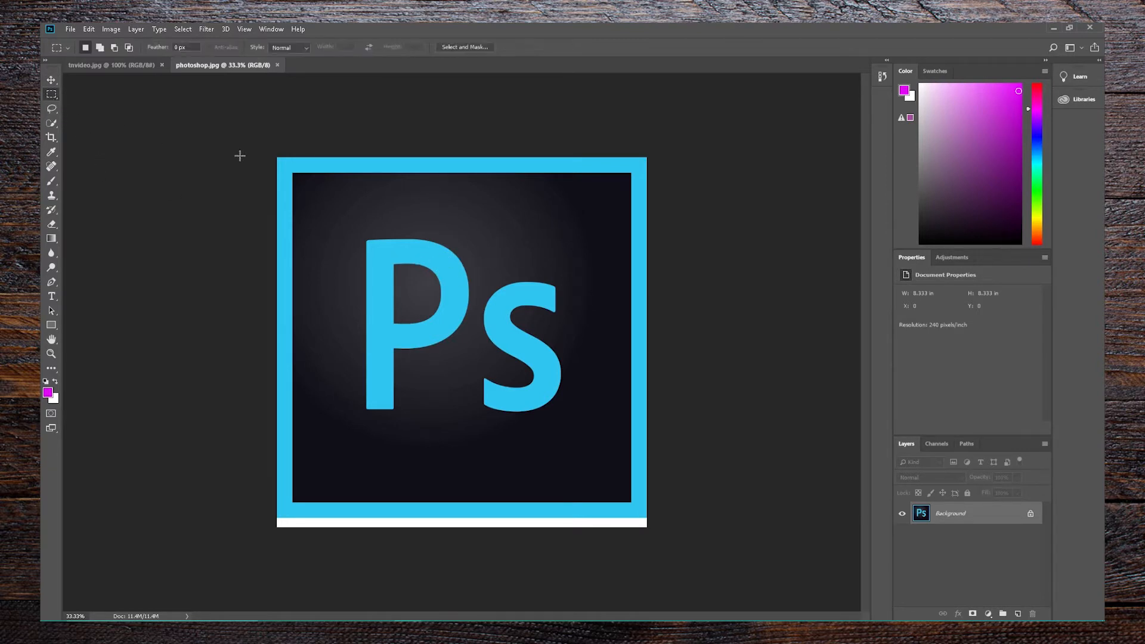
{"action": "left_click_drag", "start_coordinate": [276, 157], "coordinate": [663, 515]}
{"action": "left_click", "coordinate": [101, 68]}
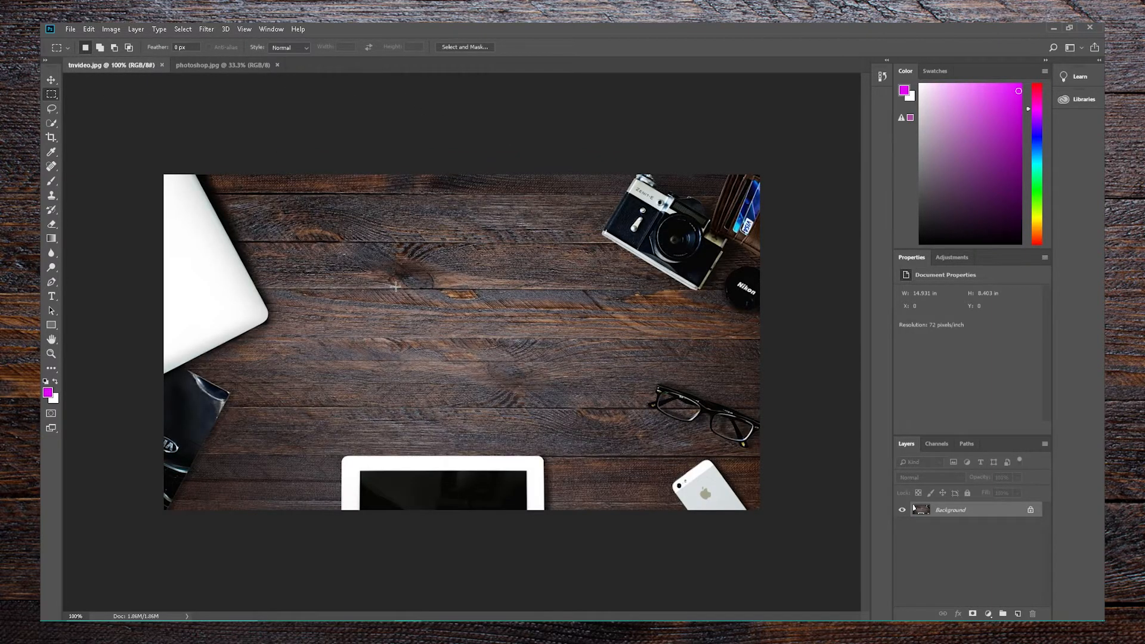
{"action": "key", "text": "ctrl+v"}
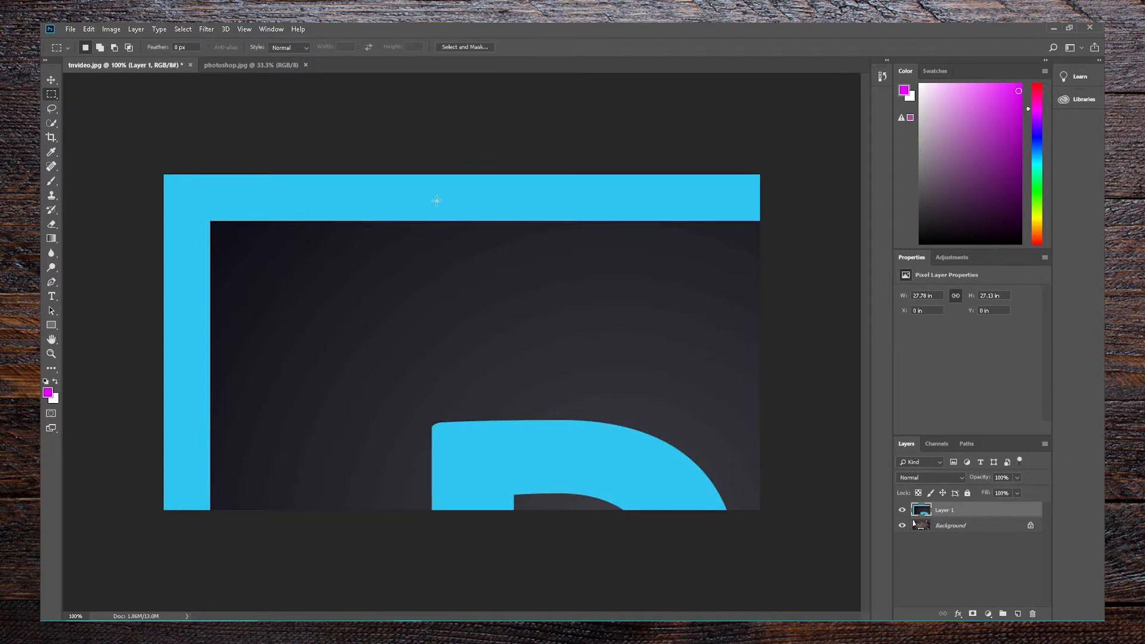
Scale the pasted Ps logo down to about 1.07 by 0.93 in and place it beside the black box below the laptop.
{"action": "left_click", "coordinate": [93, 29]}
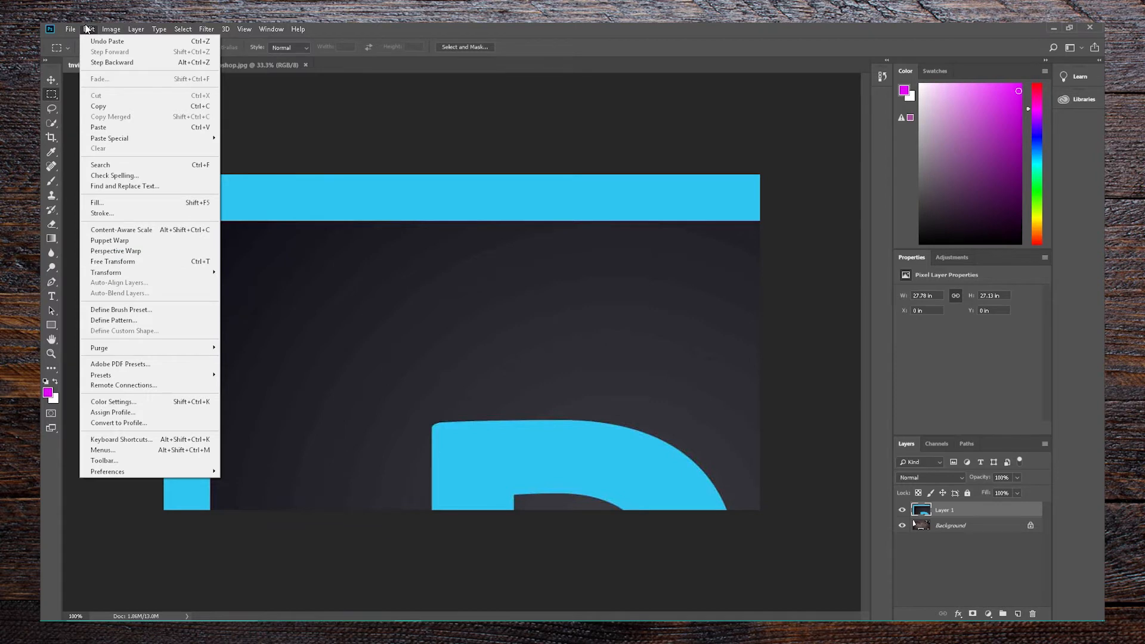
{"action": "left_click", "coordinate": [119, 263]}
{"action": "left_click_drag", "start_coordinate": [159, 174], "coordinate": [450, 351]}
{"action": "left_click_drag", "start_coordinate": [538, 406], "coordinate": [317, 240]}
{"action": "left_click_drag", "start_coordinate": [227, 192], "coordinate": [399, 315]}
{"action": "left_click_drag", "start_coordinate": [390, 185], "coordinate": [669, 485]}
{"action": "left_click_drag", "start_coordinate": [754, 499], "coordinate": [281, 194]}
{"action": "left_click_drag", "start_coordinate": [181, 175], "coordinate": [209, 472]}
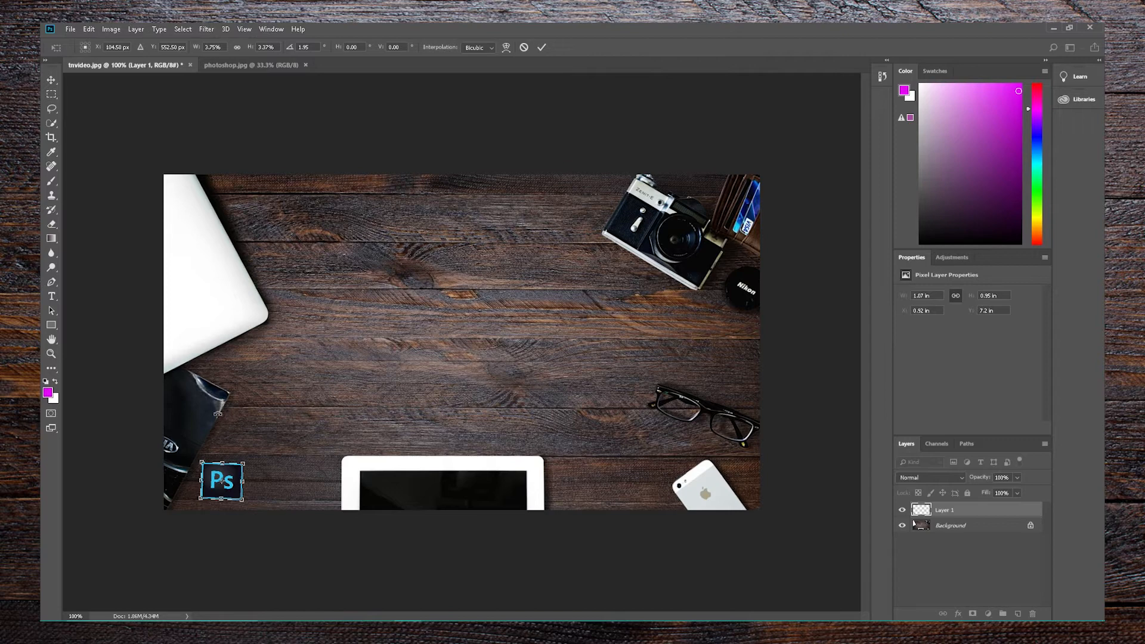
{"action": "left_click_drag", "start_coordinate": [209, 432], "coordinate": [206, 433]}
{"action": "left_click", "coordinate": [51, 81]}
{"action": "key", "text": "Return"}
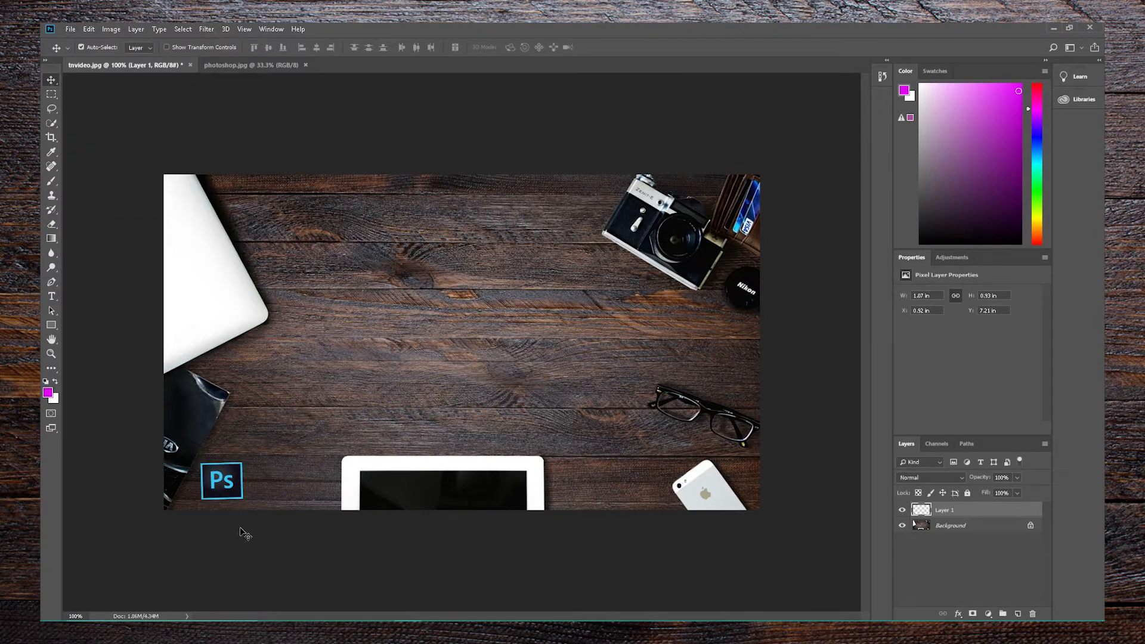
Free Transform the small Ps logo again to rotate it slightly so it sits straight.
{"action": "left_click_drag", "start_coordinate": [226, 478], "coordinate": [227, 483]}
{"action": "left_click", "coordinate": [89, 28]}
{"action": "left_click", "coordinate": [130, 262]}
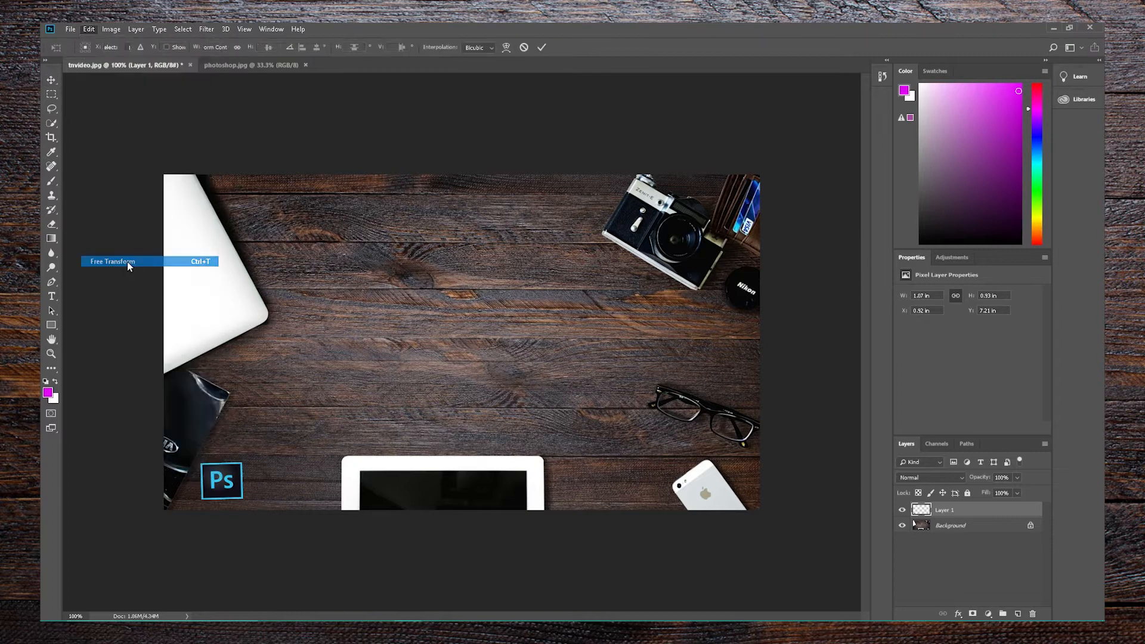
{"action": "left_click_drag", "start_coordinate": [255, 457], "coordinate": [257, 459]}
{"action": "left_click", "coordinate": [50, 80]}
{"action": "key", "text": "Return"}
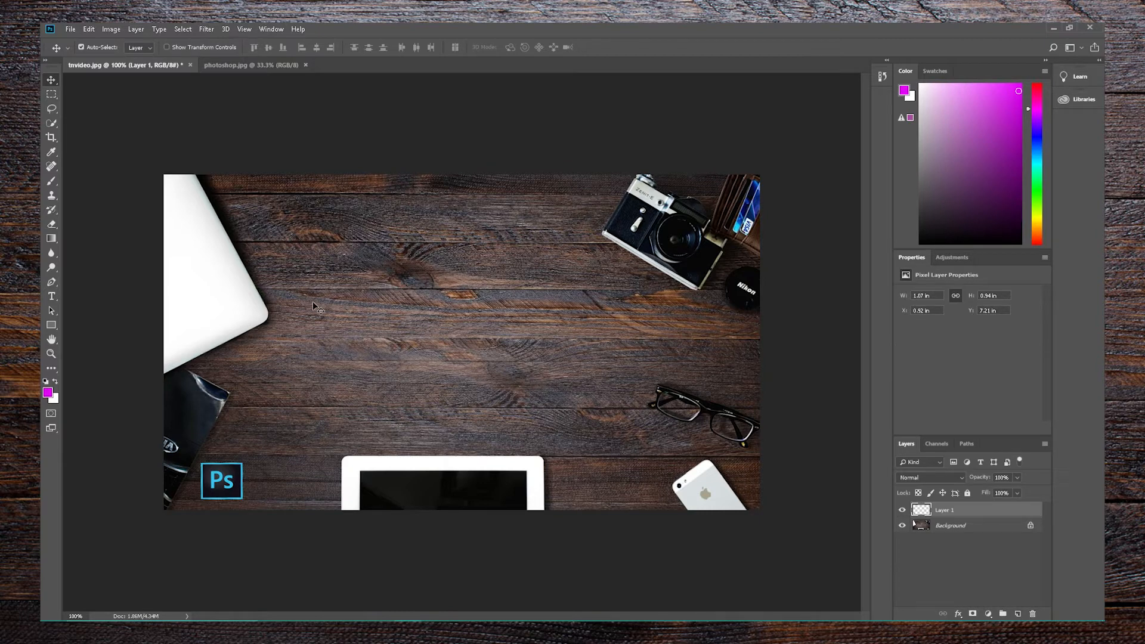
Add the white text HOW TO MAKE in BasicSharpie at 100 pt on the empty wooden area.
{"action": "left_click", "coordinate": [51, 301]}
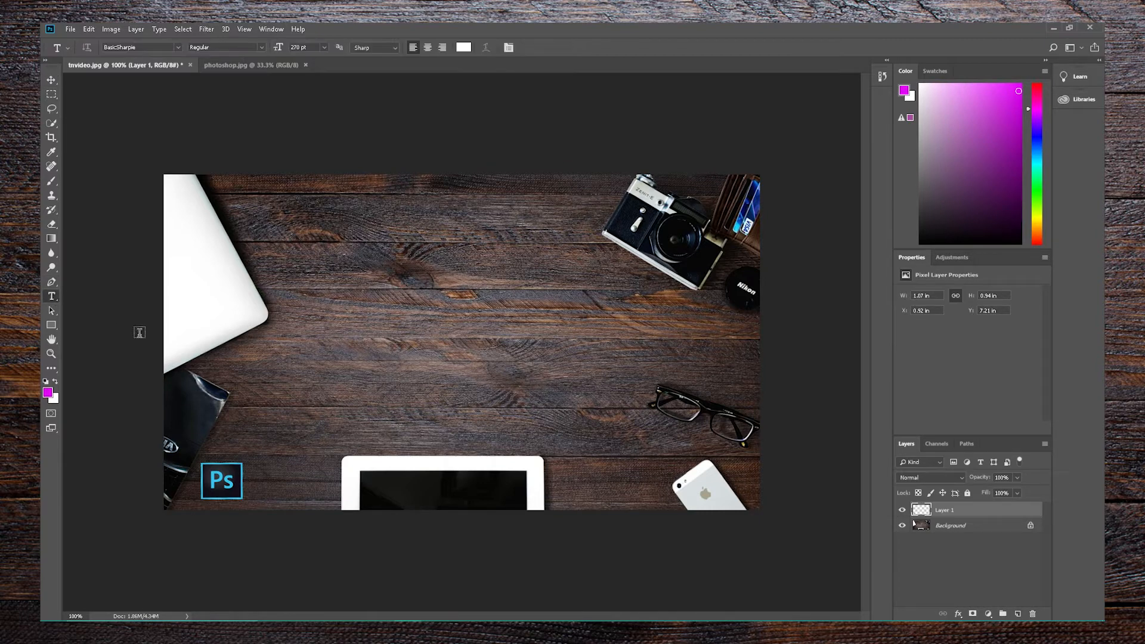
{"action": "left_click", "coordinate": [327, 359]}
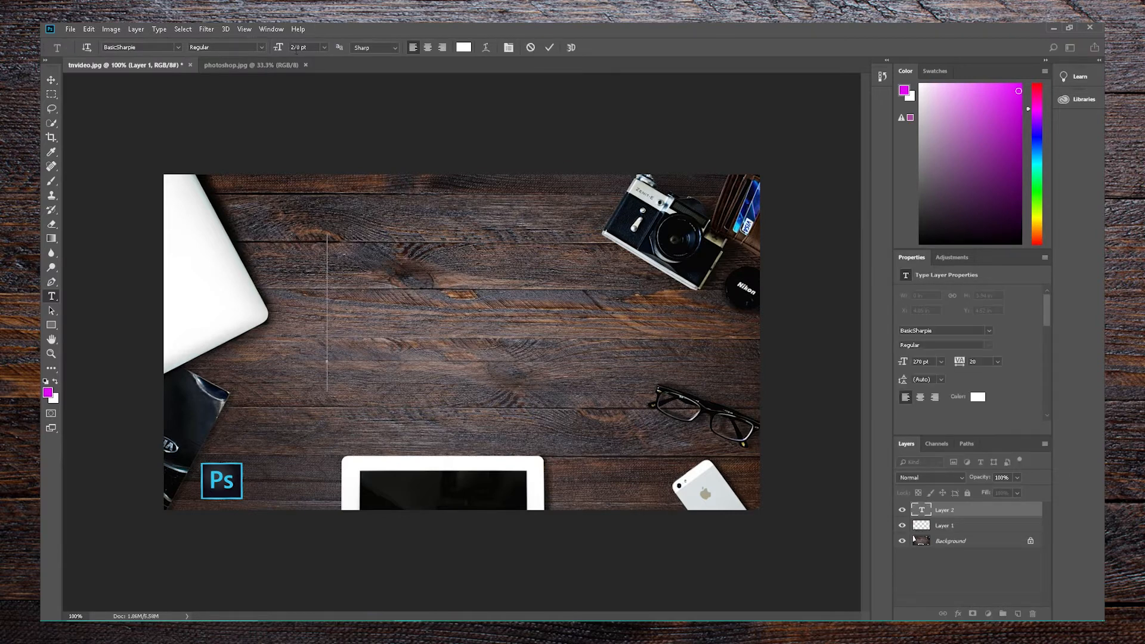
{"action": "left_click", "coordinate": [297, 47]}
{"action": "type", "text": "100"}
{"action": "key", "text": "Return"}
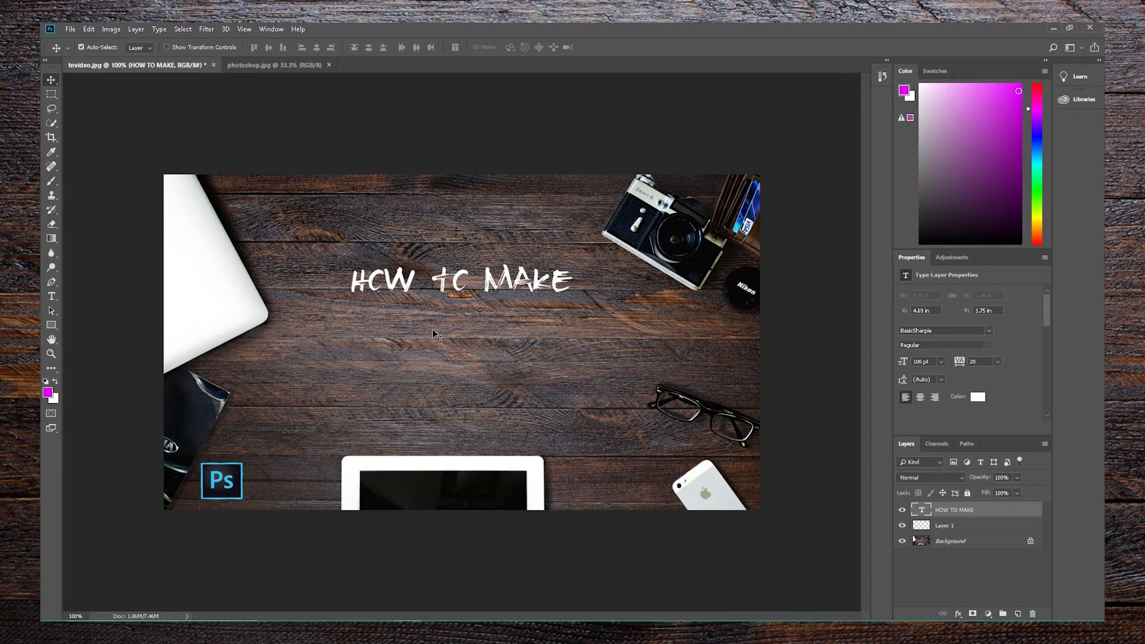
Add a second text layer reading BANGING THUMBNAILS below the HOW TO MAKE line.
{"action": "left_click", "coordinate": [52, 296]}
{"action": "left_click", "coordinate": [315, 367]}
{"action": "type", "text": "BANGING THUMBNAILS"}
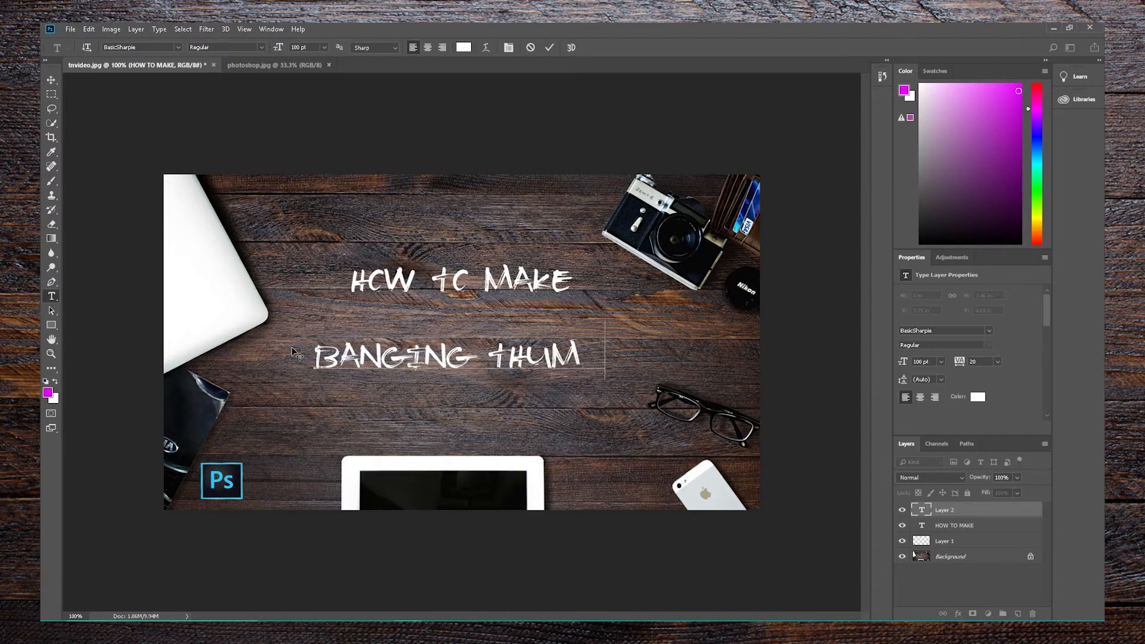
Center BANGING THUMBNAILS under the first text line and move HOW TO MAKE down closer to it.
{"action": "left_click", "coordinate": [51, 79]}
{"action": "left_click_drag", "start_coordinate": [404, 362], "coordinate": [356, 361]}
{"action": "mouse_move", "coordinate": [410, 285]}
{"action": "left_mouse_down"}
{"action": "mouse_move", "coordinate": [410, 303]}
{"action": "mouse_move", "coordinate": [426, 303]}
{"action": "mouse_move", "coordinate": [394, 302]}
{"action": "mouse_move", "coordinate": [411, 304]}
{"action": "left_mouse_up"}
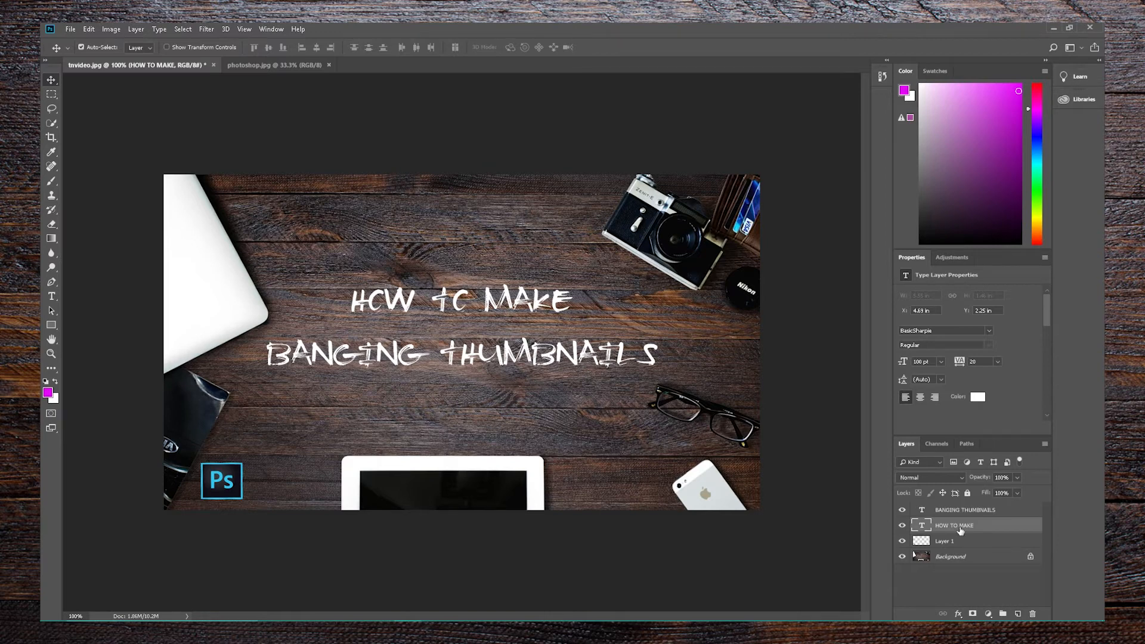
Enable a Drop Shadow on the HOW TO MAKE layer through its blending options and show the shadow settings.
{"action": "right_click", "coordinate": [984, 511]}
{"action": "left_click", "coordinate": [999, 49]}
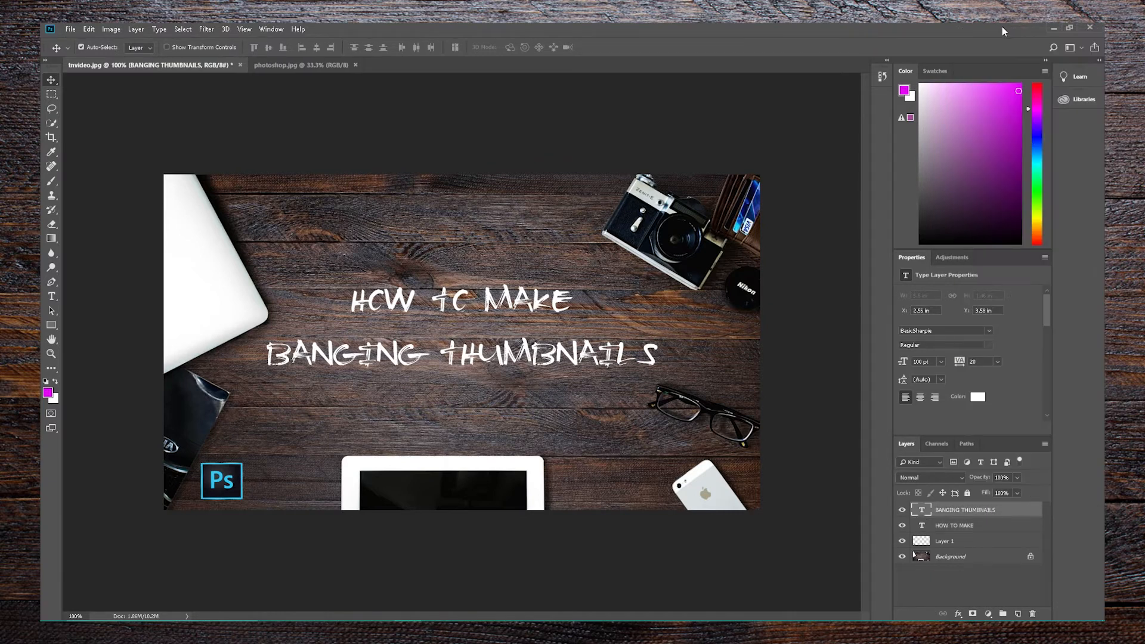
{"action": "left_click", "coordinate": [948, 526]}
{"action": "right_click", "coordinate": [957, 524]}
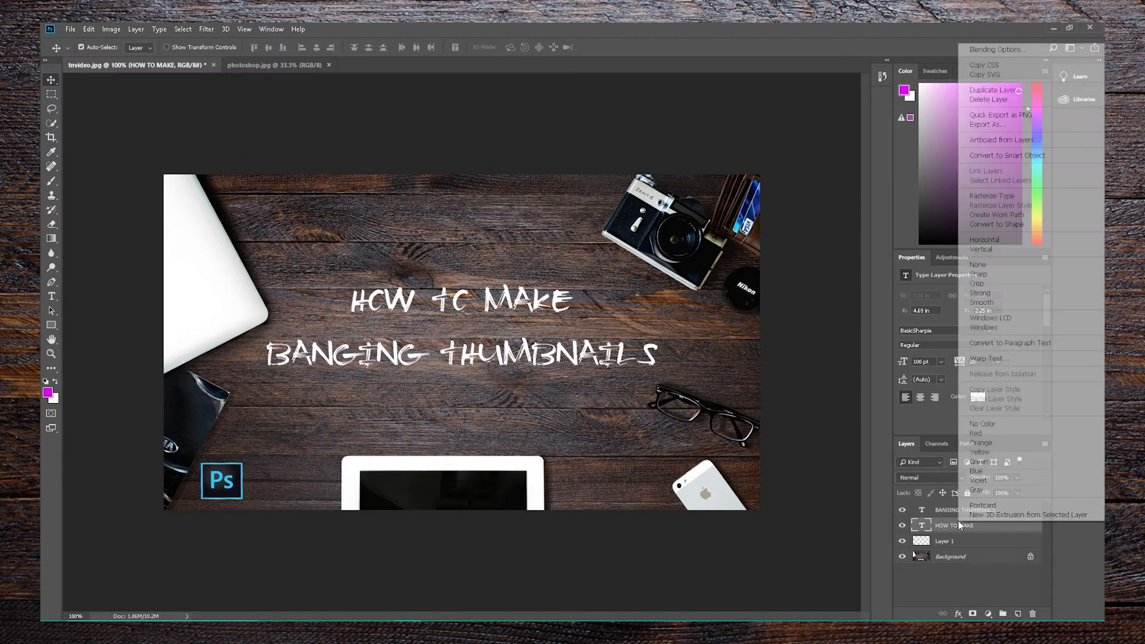
{"action": "left_click", "coordinate": [1048, 53]}
{"action": "left_click_drag", "start_coordinate": [823, 104], "coordinate": [806, 50]}
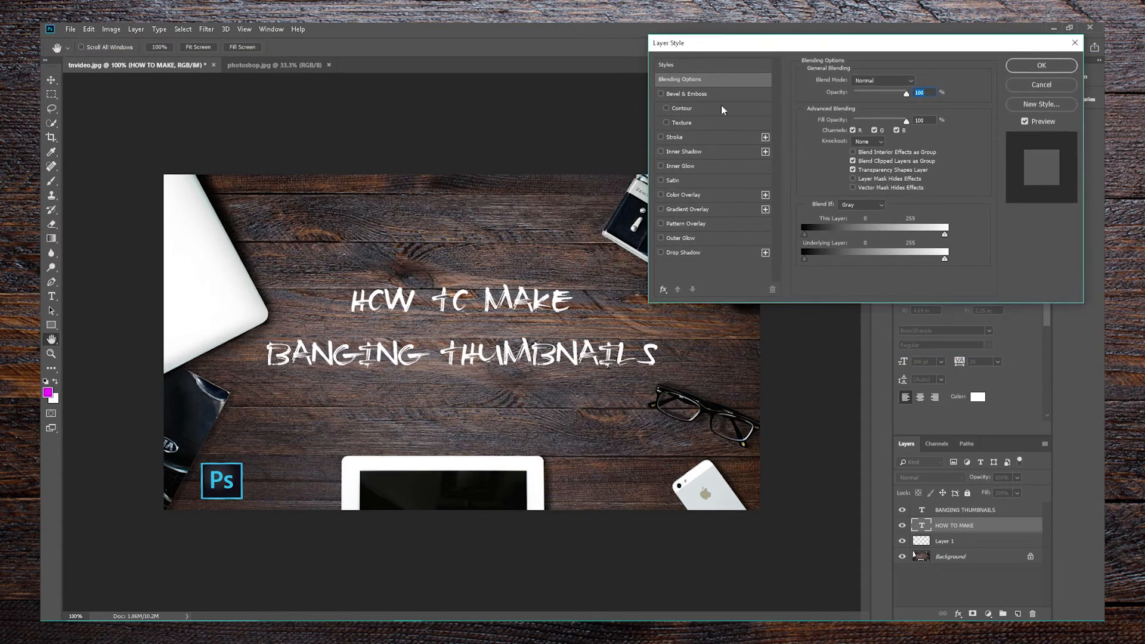
{"action": "left_click", "coordinate": [660, 252]}
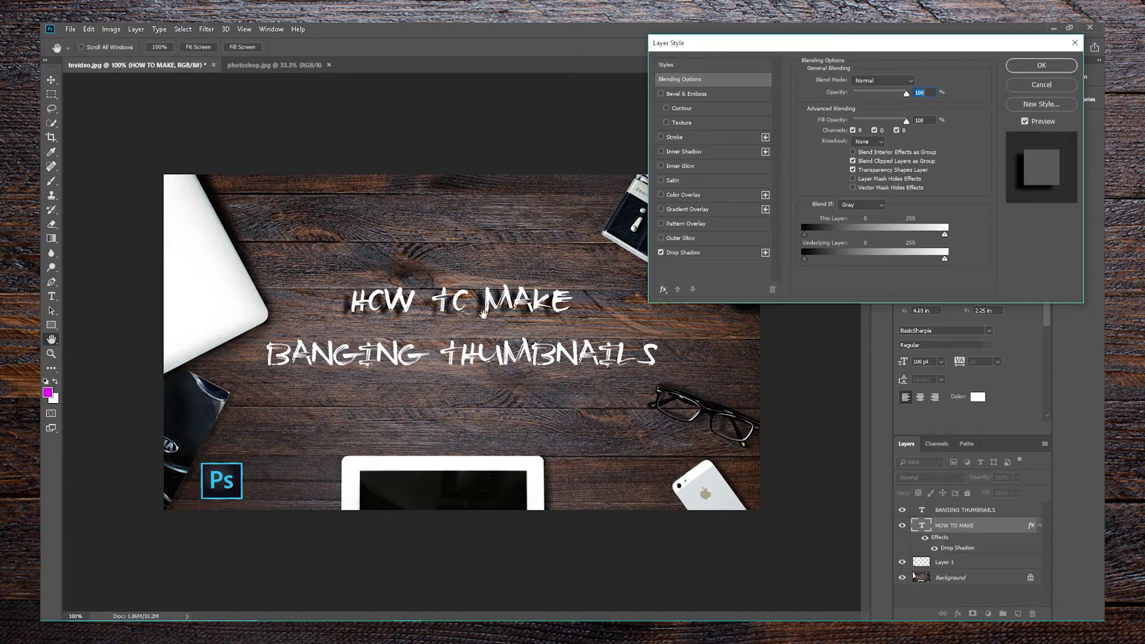
{"action": "left_click", "coordinate": [699, 251]}
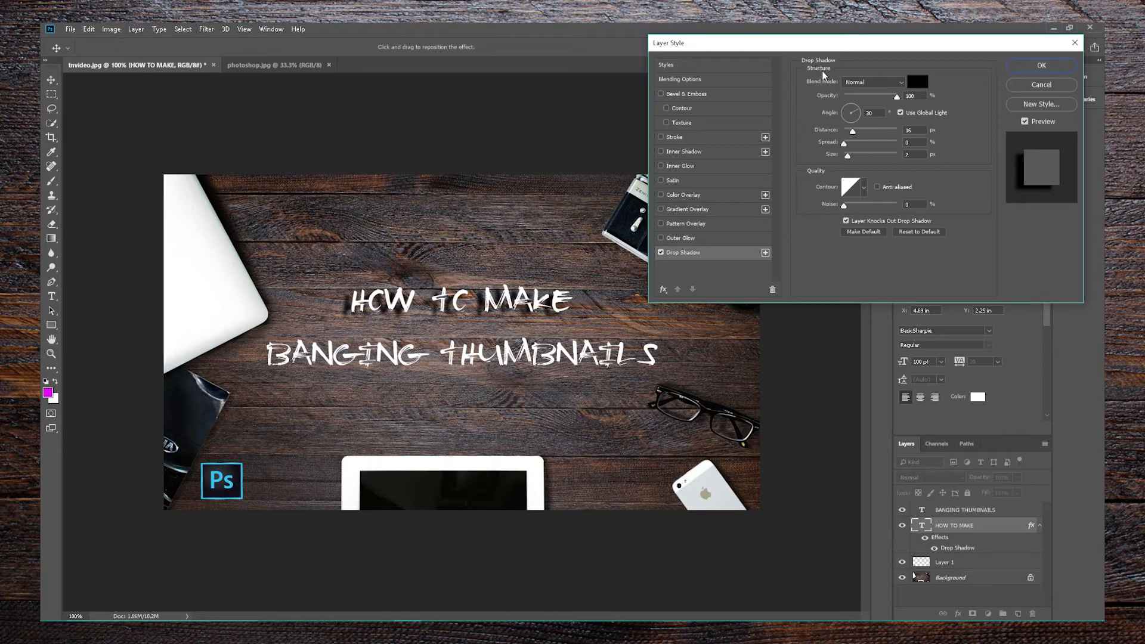
Set the HOW TO MAKE drop shadow to distance 6 px, spread 7% and size 8 px, keeping 100% opacity.
{"action": "left_click_drag", "start_coordinate": [897, 97], "coordinate": [894, 102]}
{"action": "left_click_drag", "start_coordinate": [854, 136], "coordinate": [848, 129]}
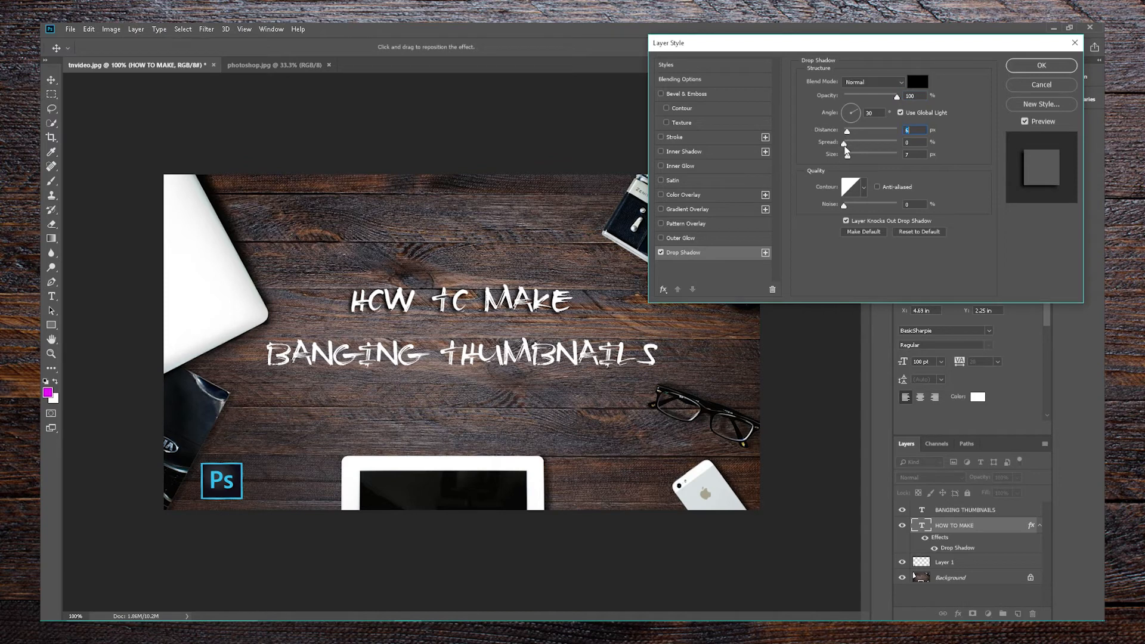
{"action": "mouse_move", "coordinate": [844, 144]}
{"action": "left_mouse_down"}
{"action": "mouse_move", "coordinate": [859, 144]}
{"action": "mouse_move", "coordinate": [847, 145]}
{"action": "mouse_move", "coordinate": [856, 156]}
{"action": "mouse_move", "coordinate": [823, 160]}
{"action": "mouse_move", "coordinate": [850, 156]}
{"action": "left_mouse_up"}
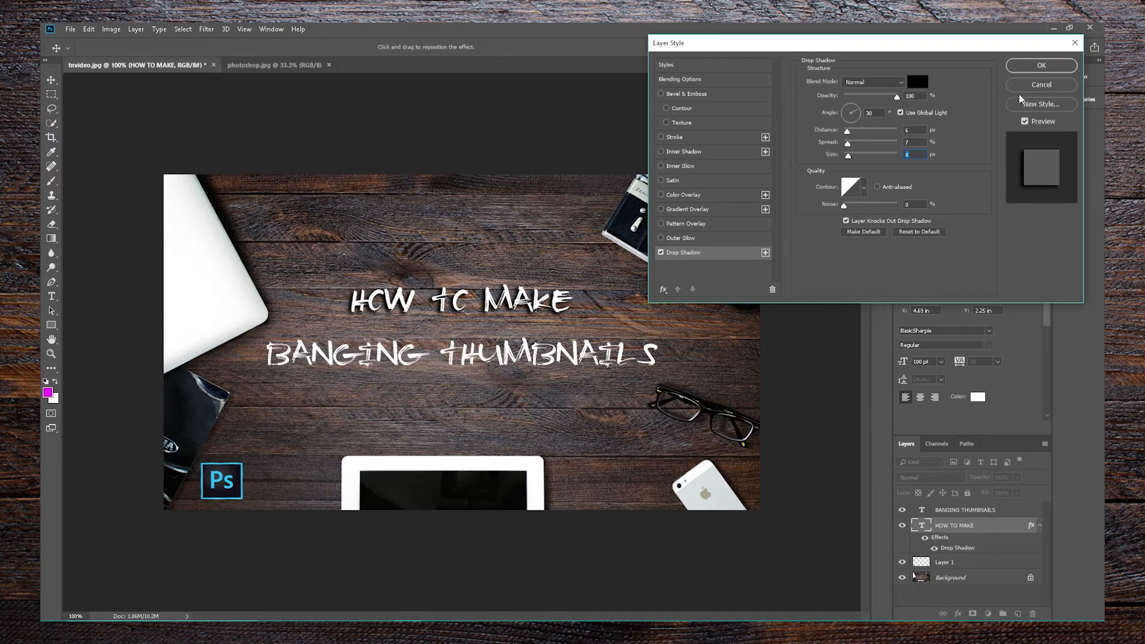
{"action": "left_click", "coordinate": [1031, 72]}
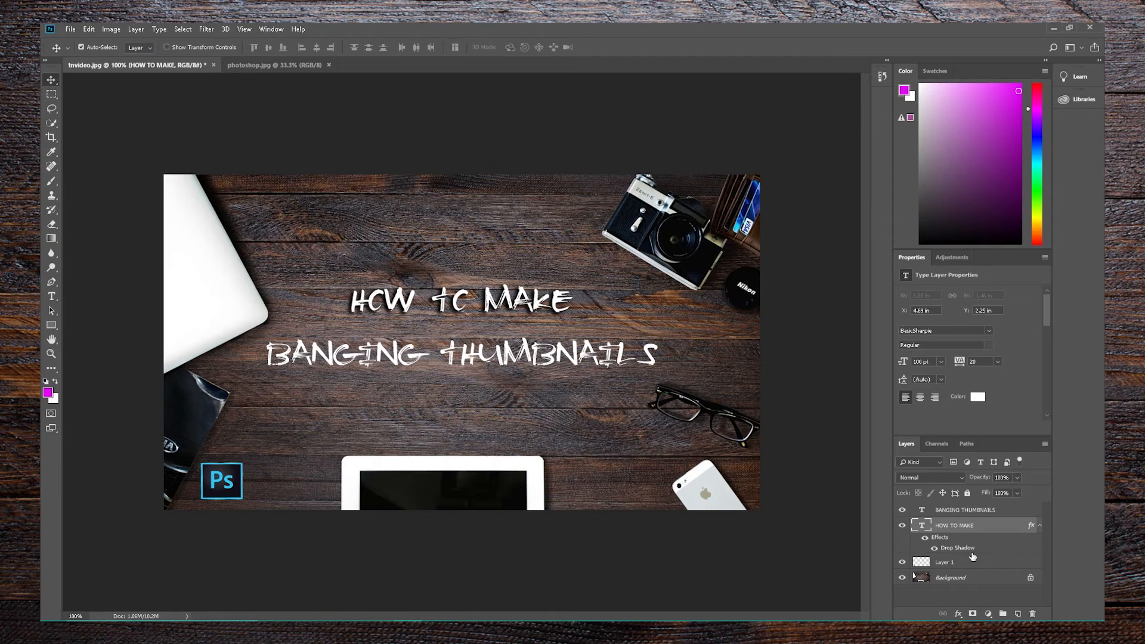
Apply a Drop Shadow with the same settings to the BANGING THUMBNAILS layer.
{"action": "right_click", "coordinate": [968, 511]}
{"action": "left_click", "coordinate": [1031, 40]}
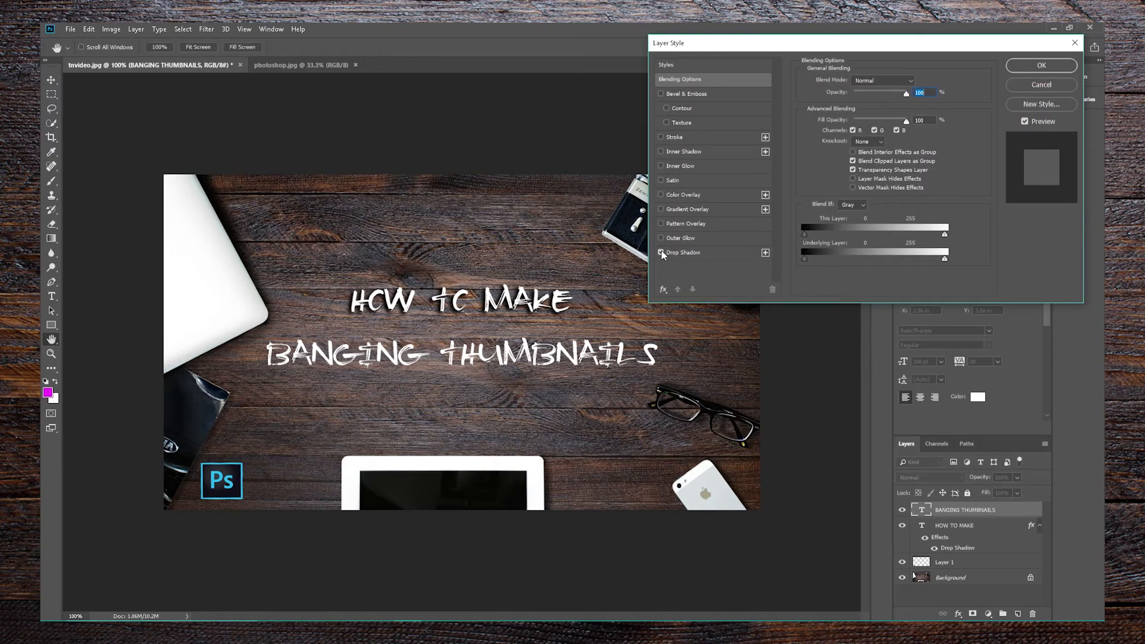
{"action": "left_click", "coordinate": [662, 252]}
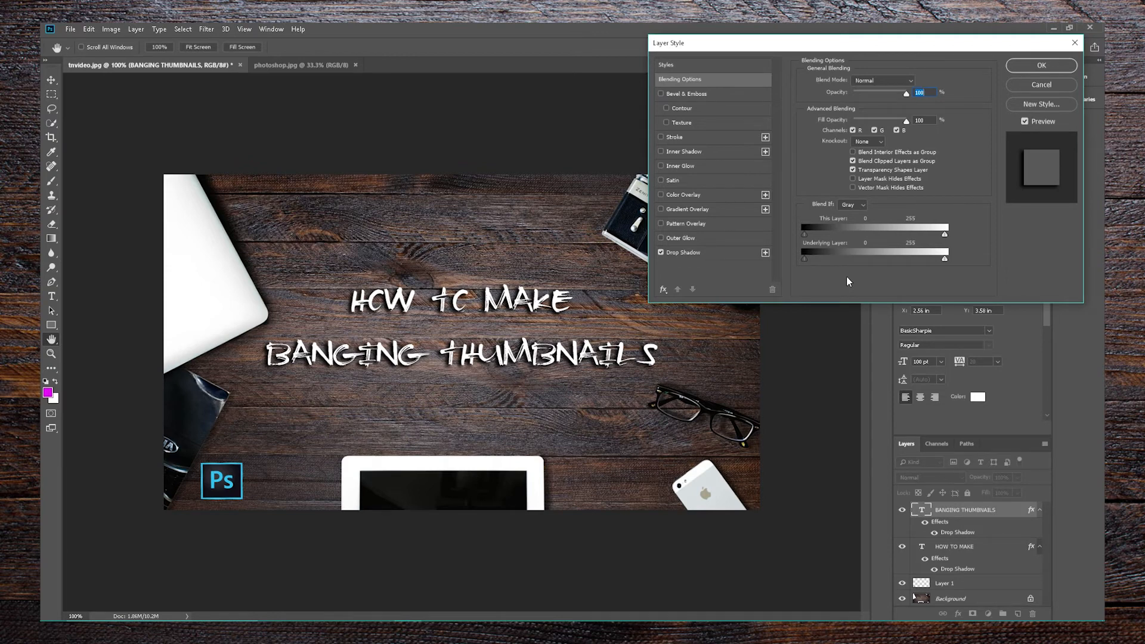
{"action": "left_click", "coordinate": [1062, 70]}
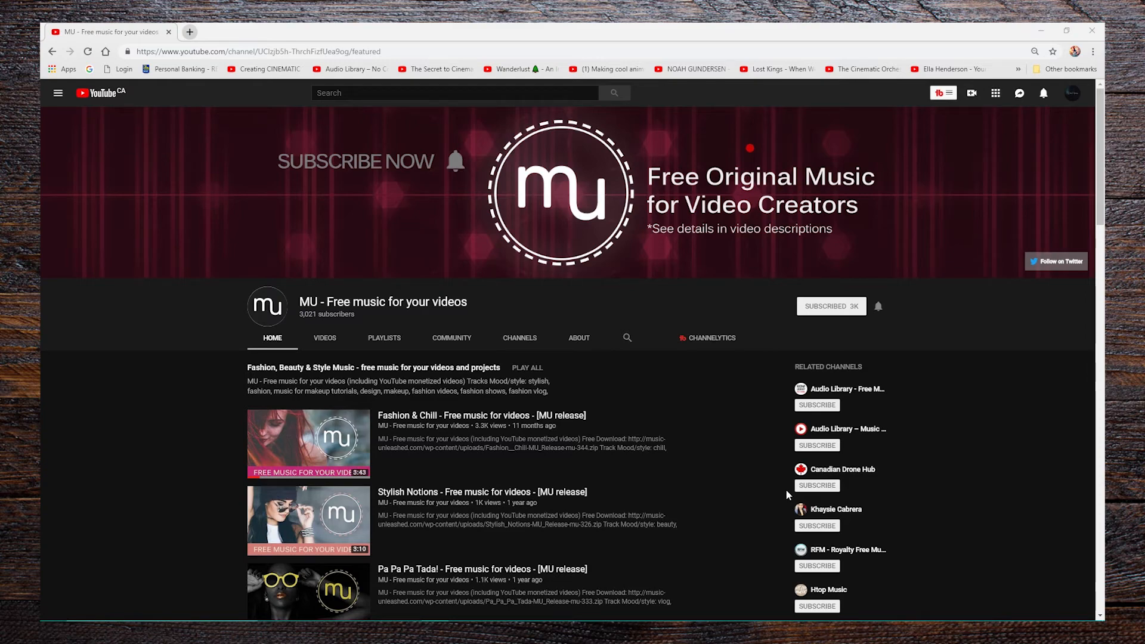
{"action": "scroll", "coordinate": [626, 463], "scroll_direction": "down", "scroll_amount": 10}
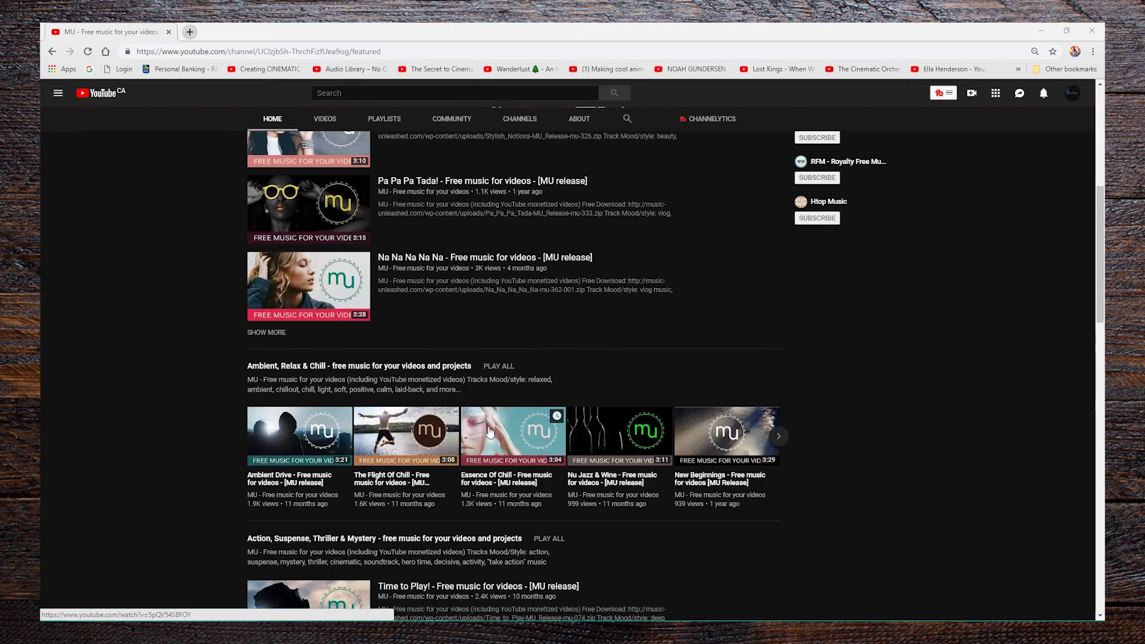
{"action": "scroll", "coordinate": [507, 424], "scroll_direction": "up", "scroll_amount": 12}
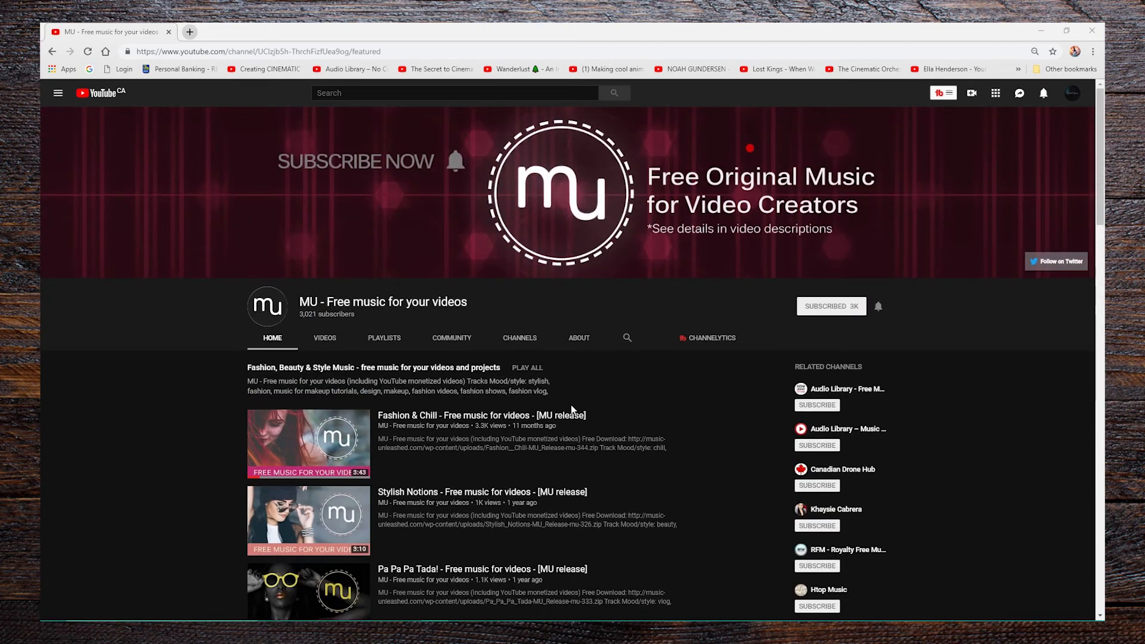